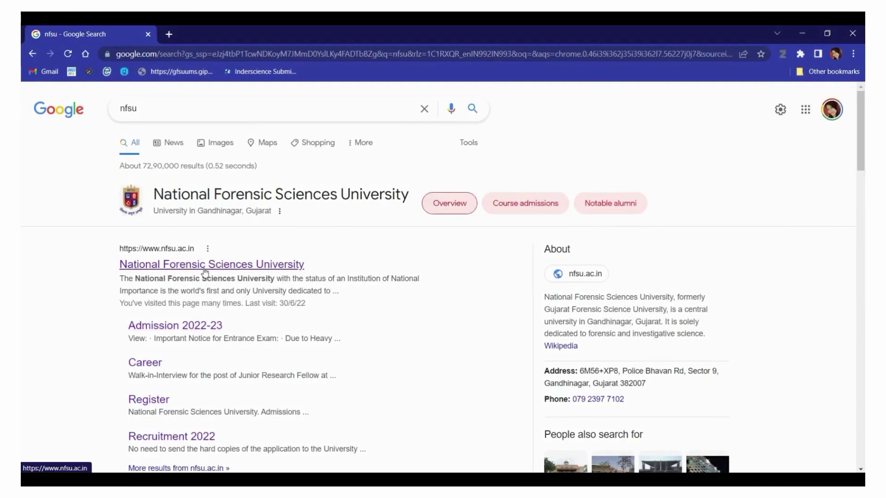
Open the nfsu.ac.in Admission 2022-23 page and scroll to the Online Admission Link row
click(211, 265)
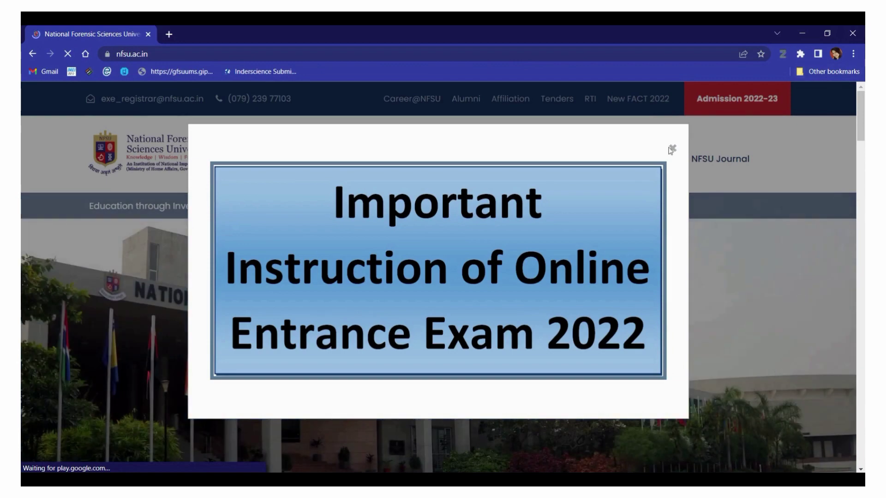
click(673, 148)
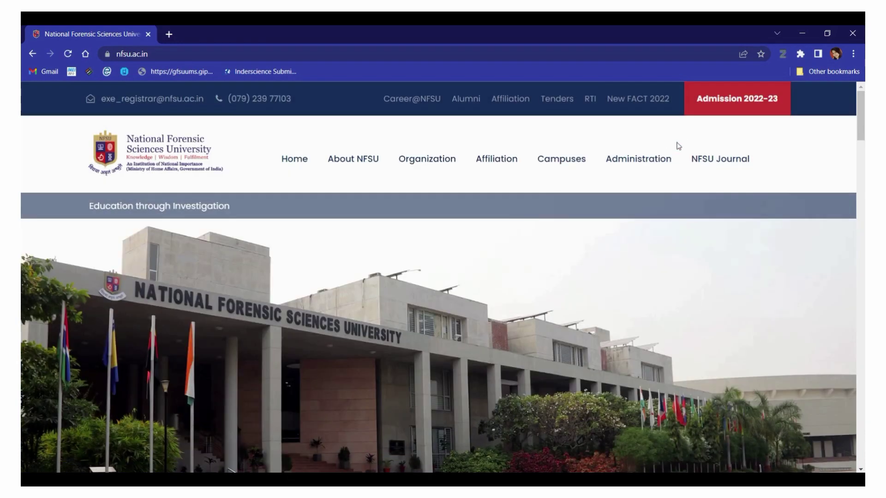
click(747, 100)
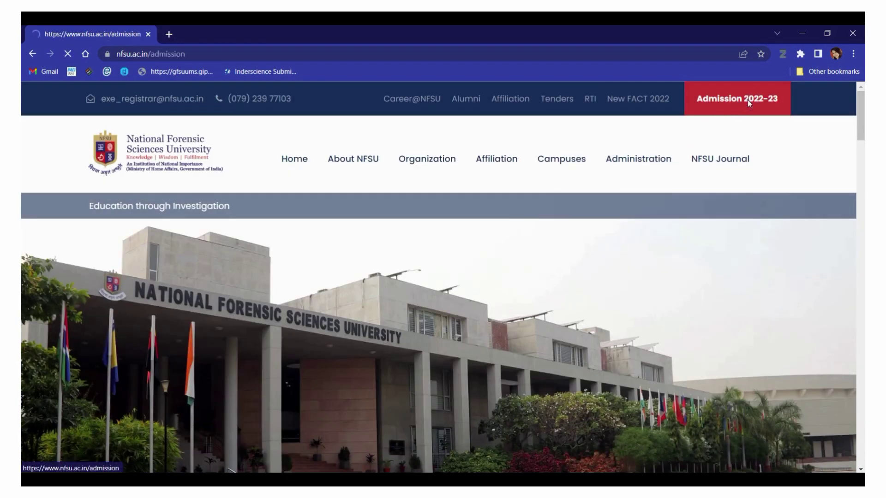
scroll(688, 277, down, 15)
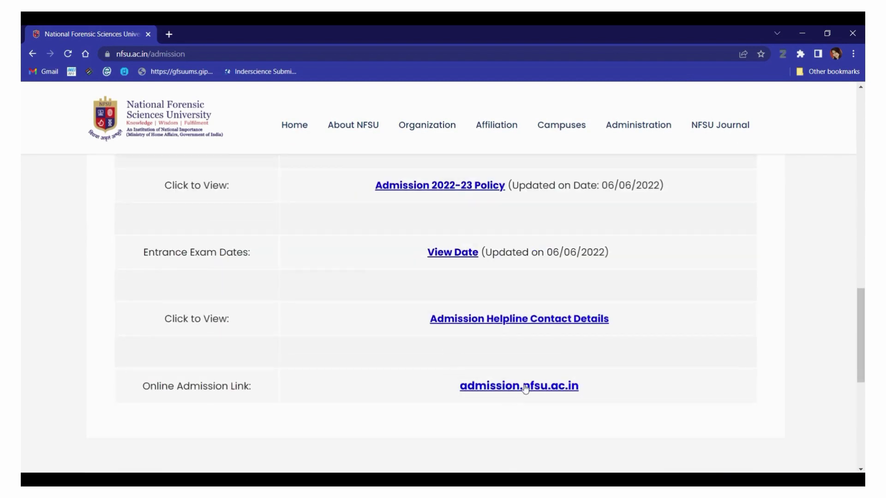
Log in to the NFSU online admission portal with the account password
click(552, 390)
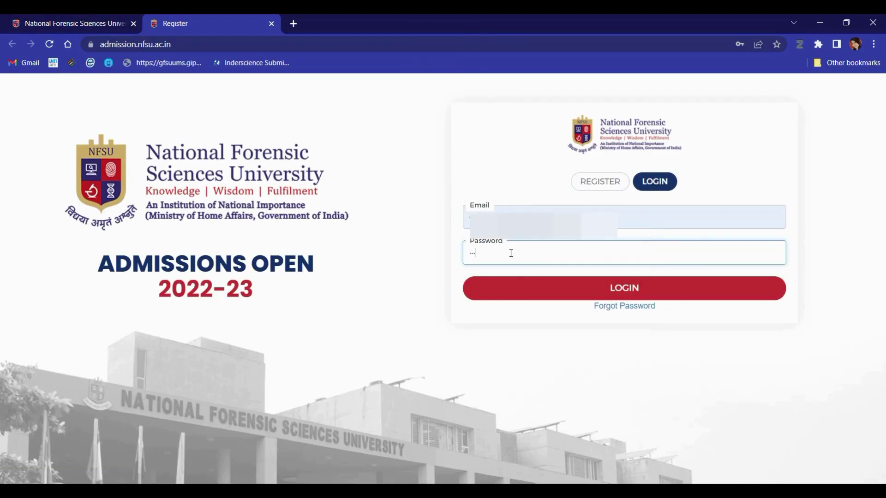
key(Caps_Lock)
text(***)
key(Return)
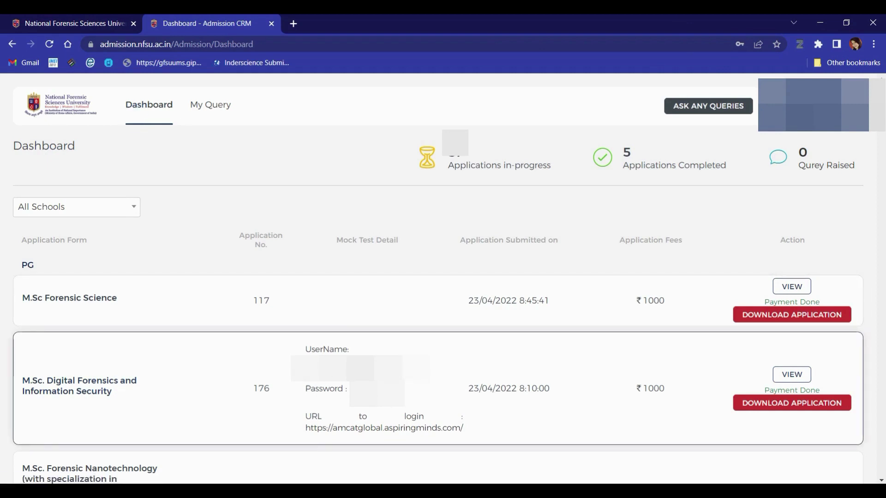
Highlight the mock-test username and password details, then select the AMCAT 'URL to login' link
drag(307, 349, 357, 352)
drag(306, 390, 343, 391)
drag(306, 416, 432, 416)
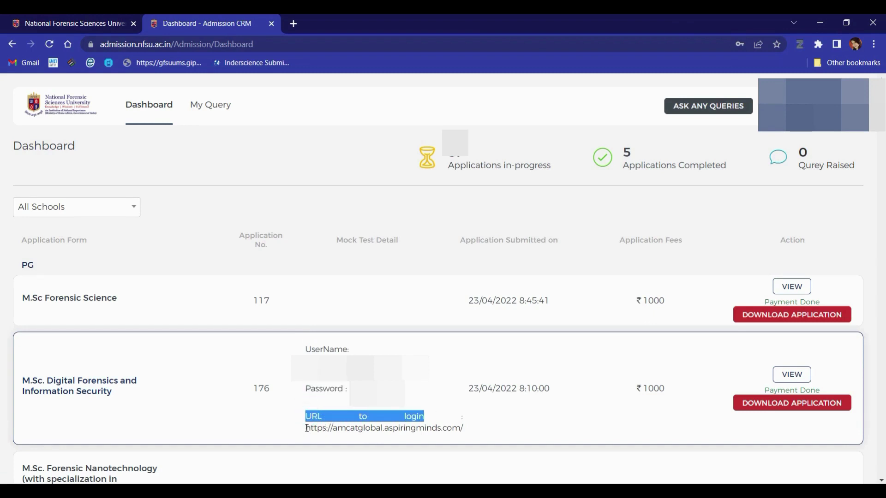
drag(307, 429, 465, 437)
key(ctrl+c)
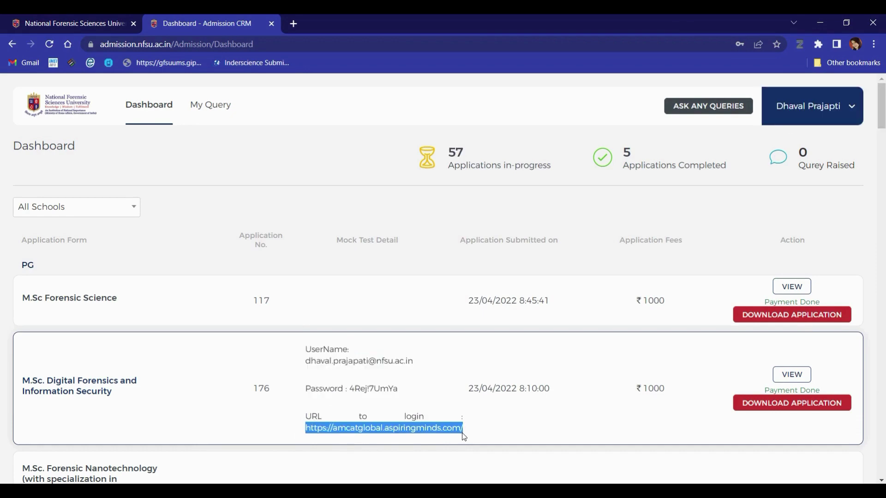
Load the pasted AMCAT URL in a new tab and log in with the saved test password
click(294, 24)
key(ctrl+v)
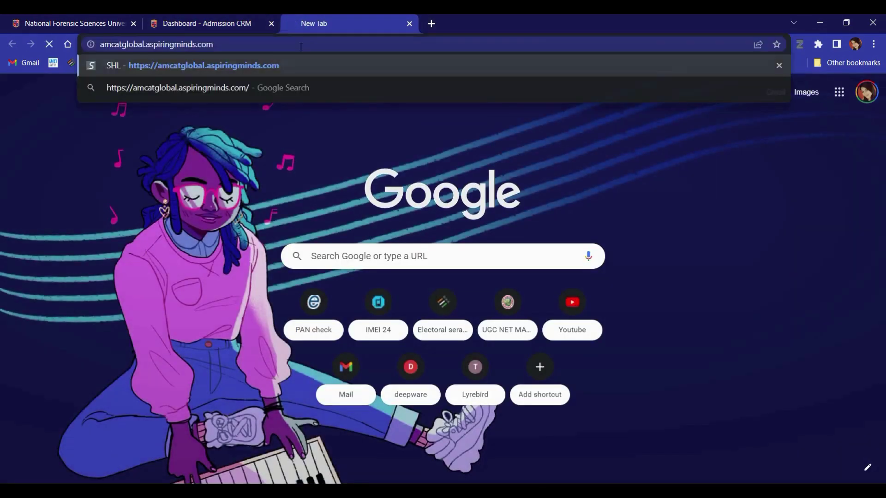
key(Return)
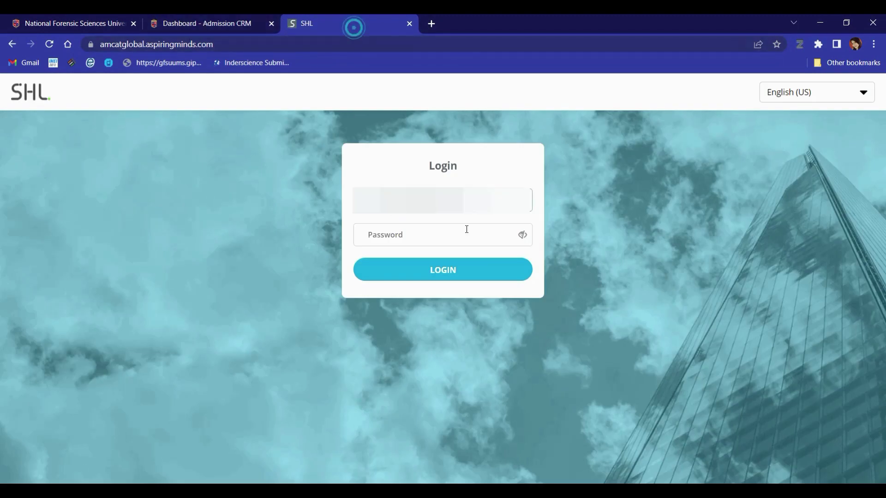
click(432, 237)
key(ctrl+v)
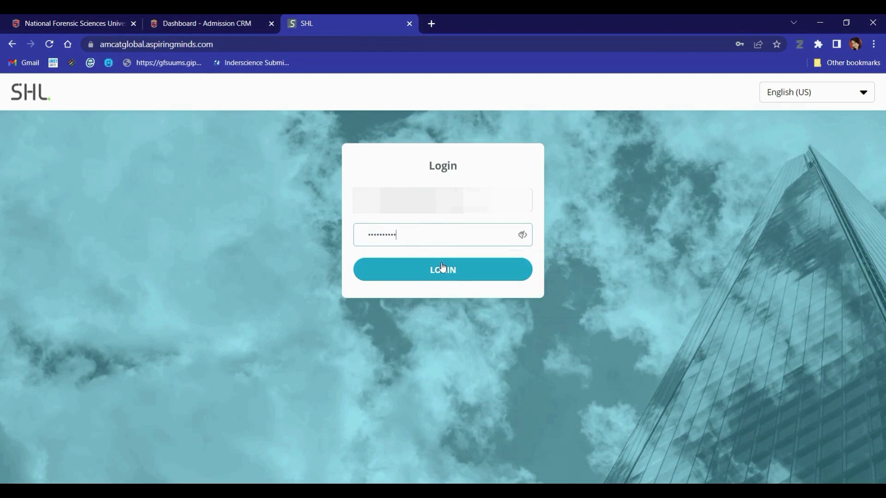
click(442, 268)
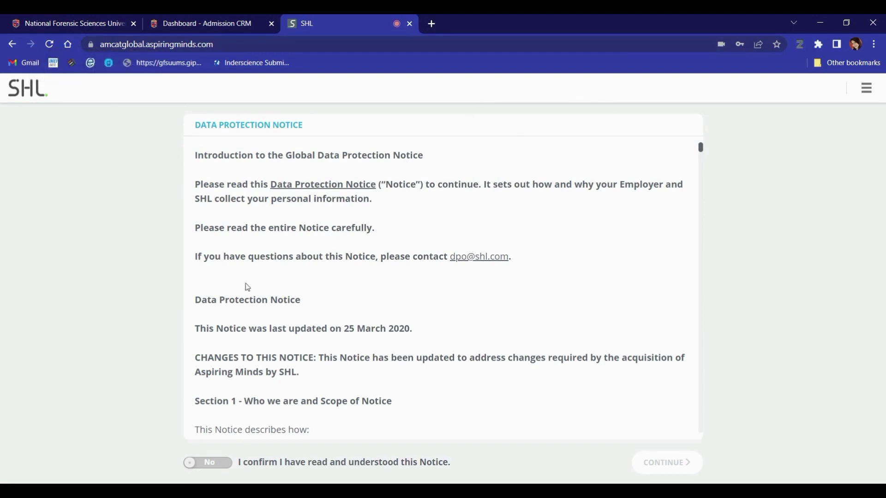
Confirm the data protection notice was read and continue past it
scroll(283, 318, down, 3)
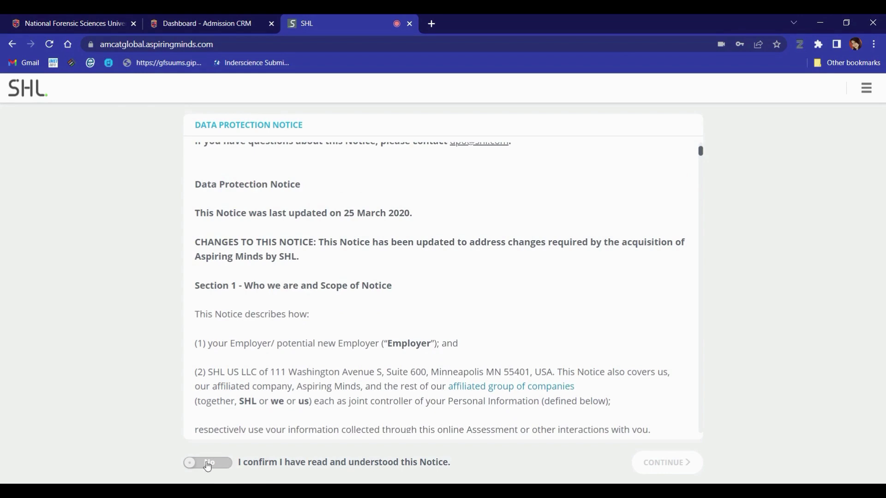
click(221, 464)
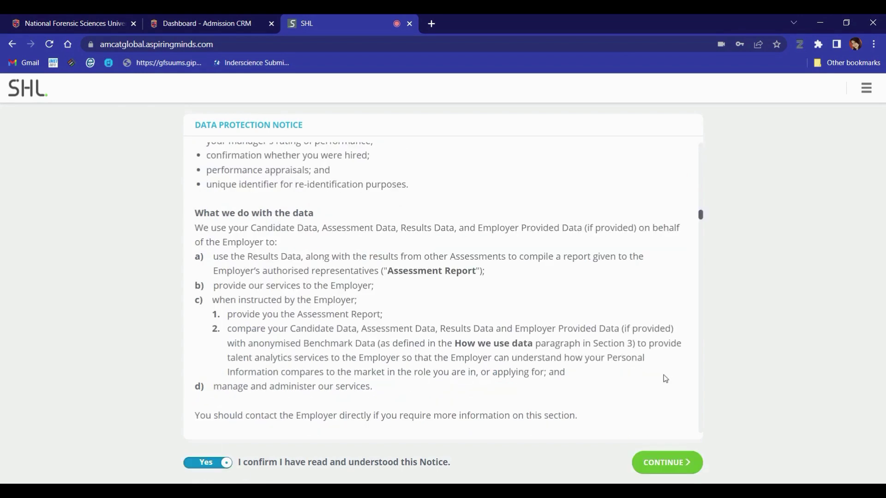
click(676, 464)
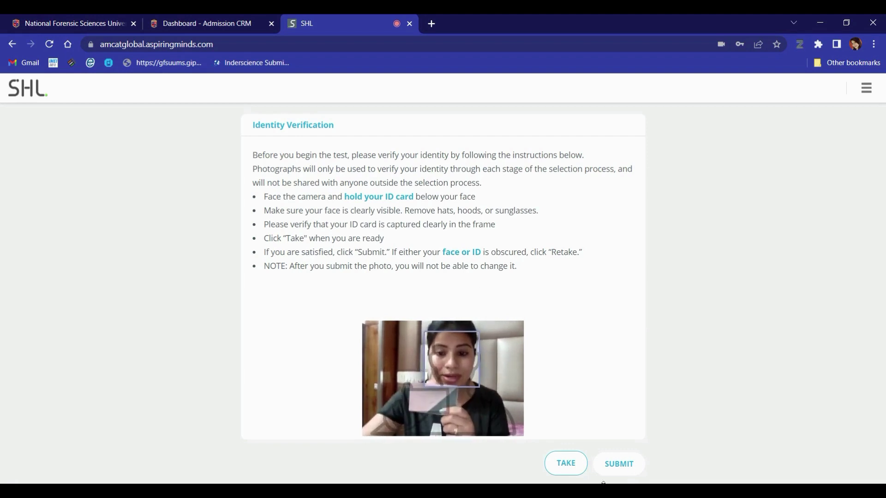
Capture the identity photo with the ID card held below the face
click(566, 465)
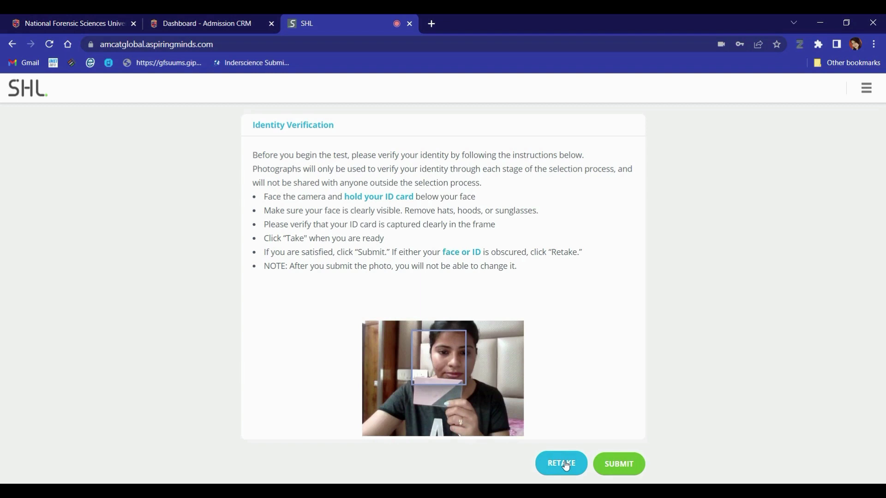
Submit the identity photo, then fill in the name, email, mobile number and application number fields
click(619, 469)
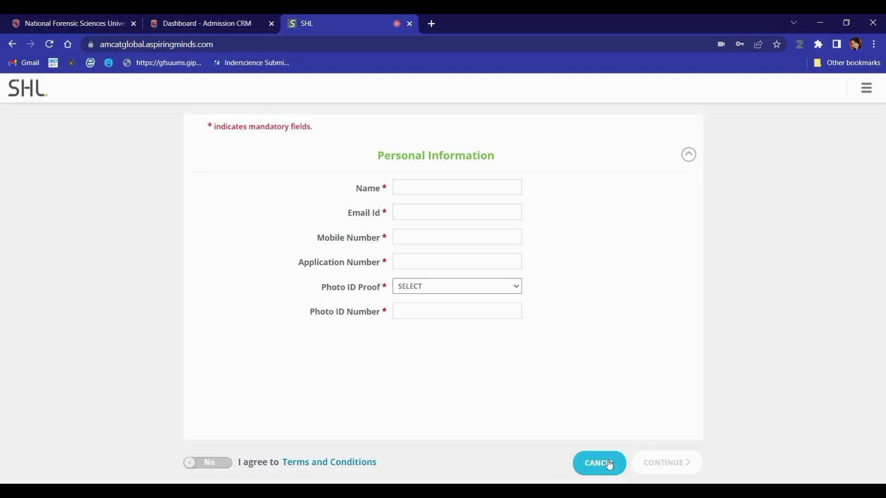
click(421, 188)
text(xvy)
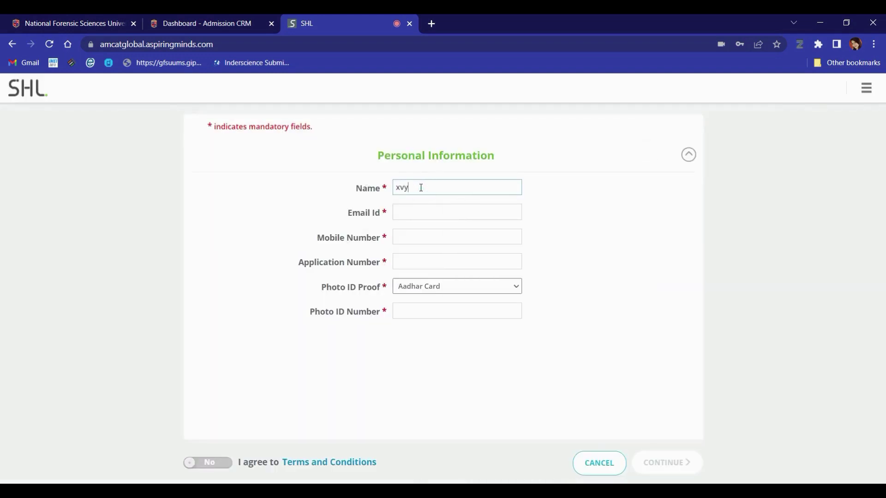
key(Return)
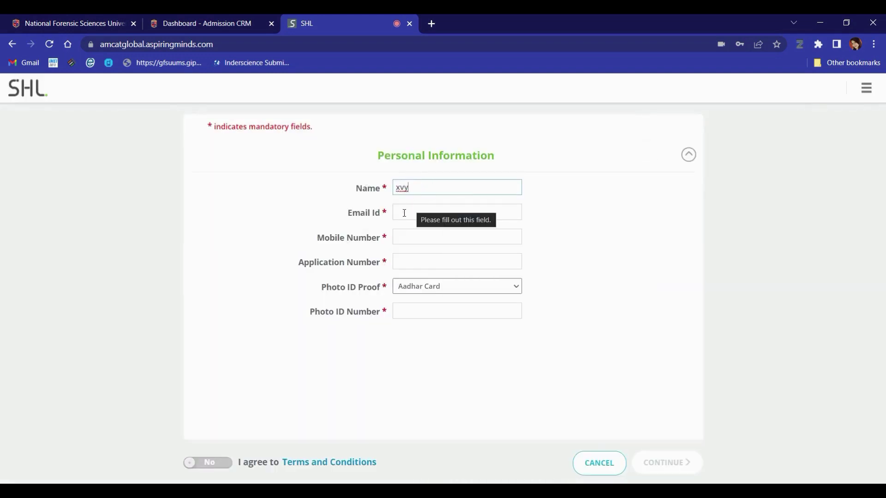
click(402, 213)
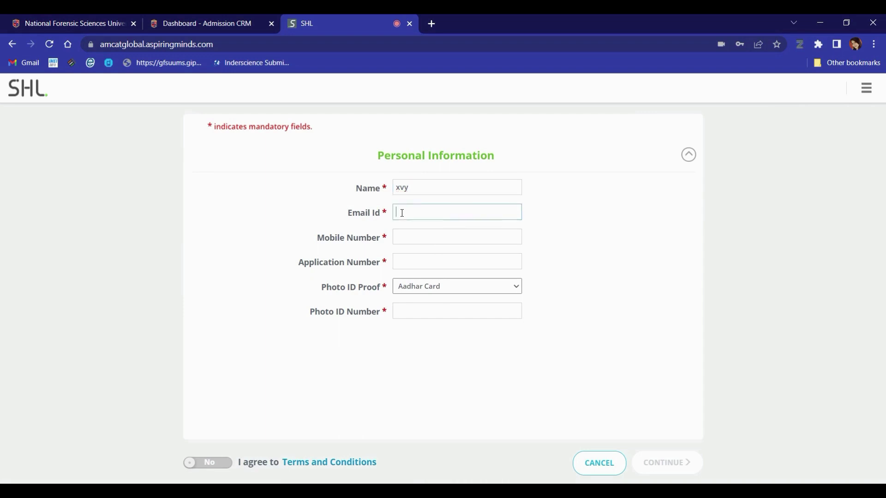
text(ap)
key(Return)
click(413, 236)
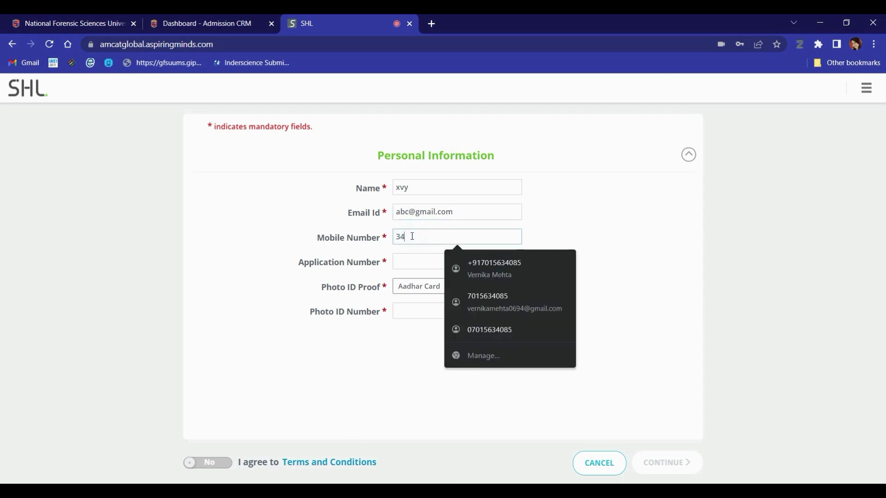
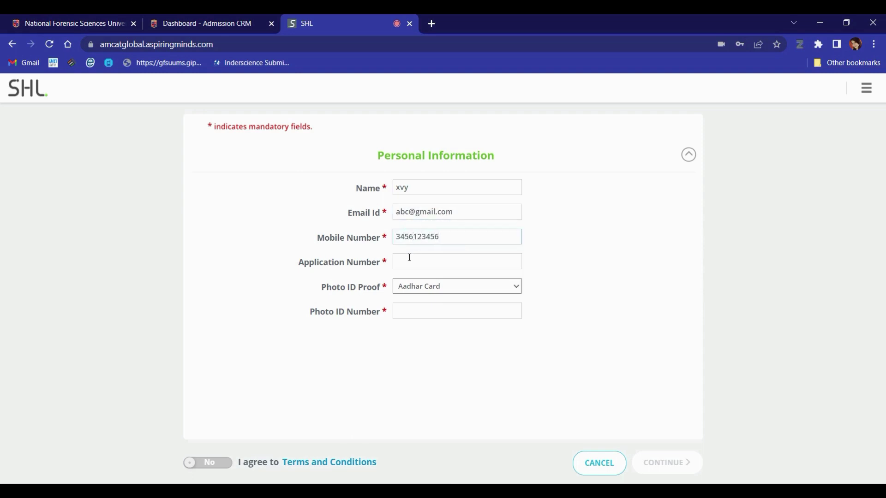
click(409, 258)
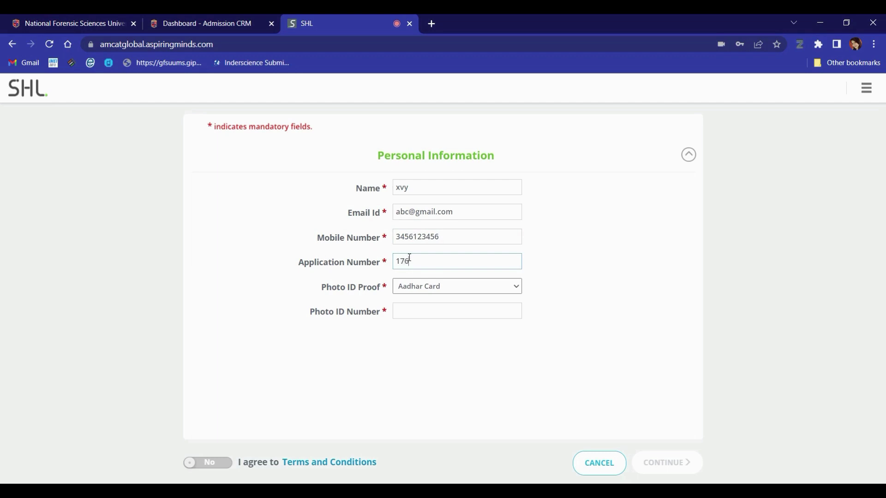
text(176)
Set the photo ID type to Pan Card, agree to the terms and conditions, and continue
click(441, 287)
click(430, 307)
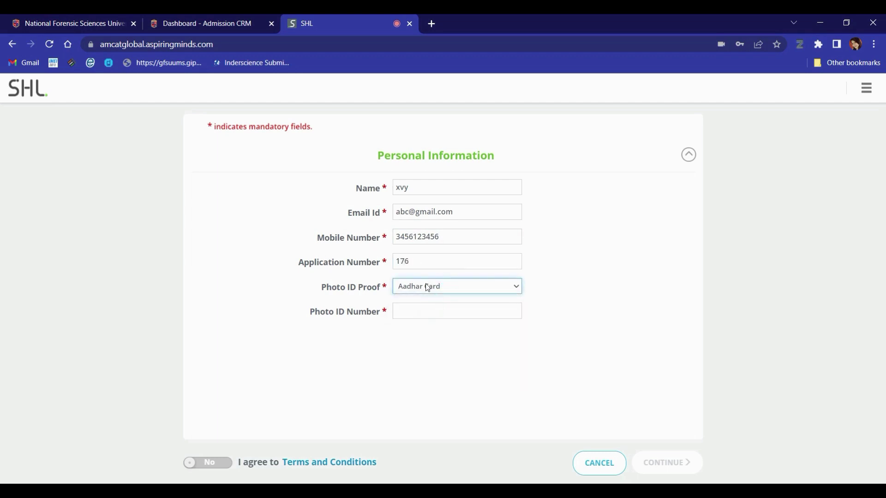
click(428, 287)
click(424, 318)
click(427, 287)
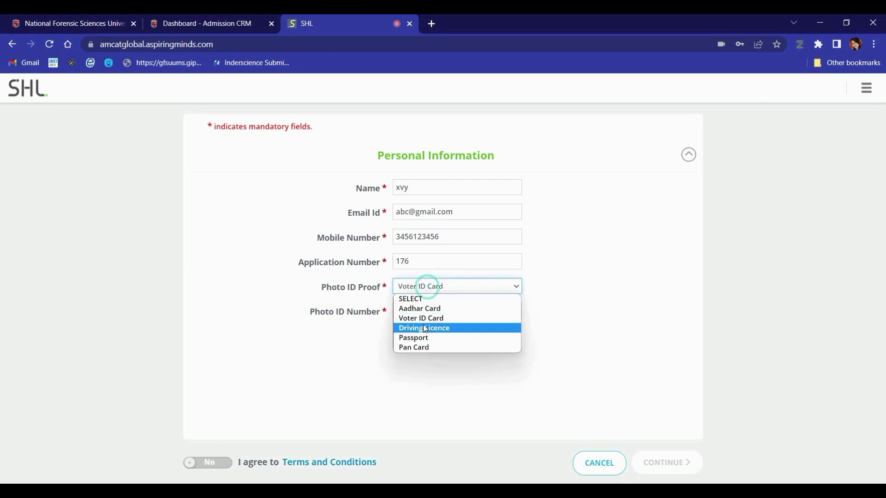
click(425, 328)
click(433, 290)
click(425, 339)
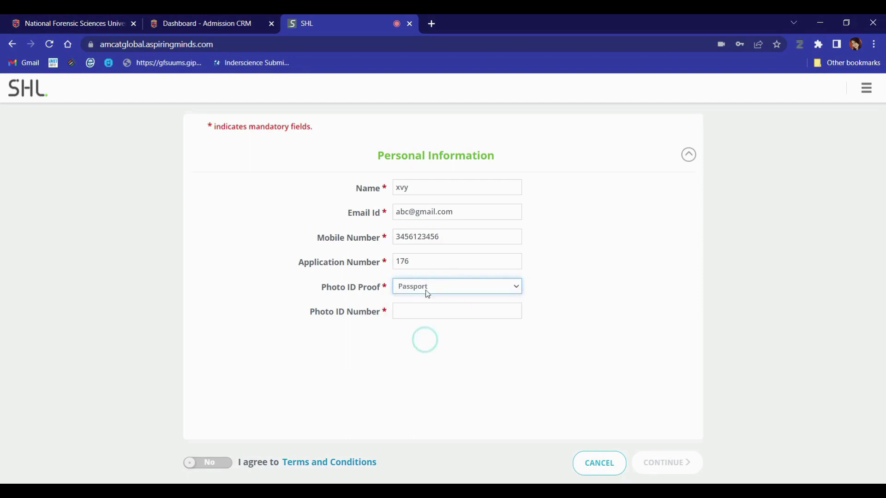
click(424, 289)
click(423, 345)
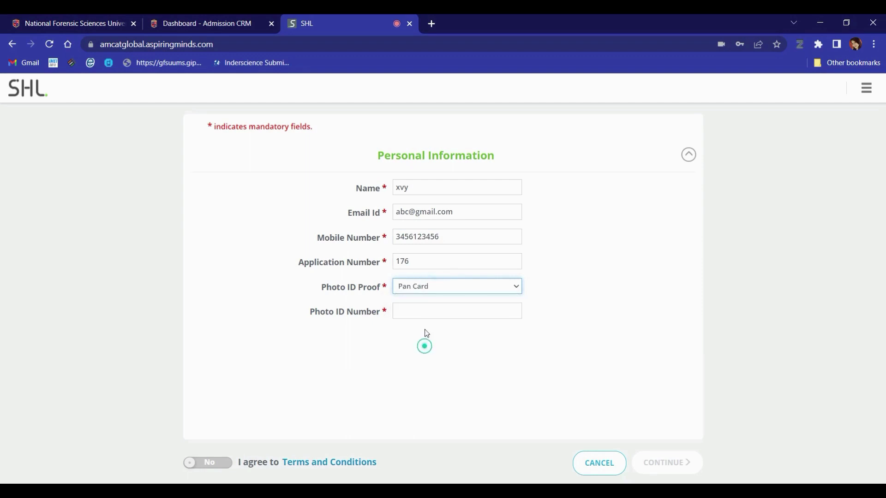
click(410, 310)
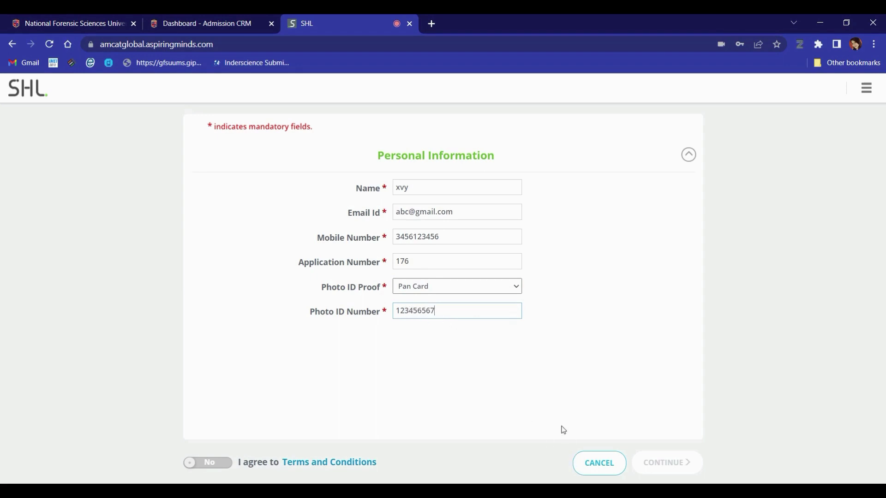
click(225, 465)
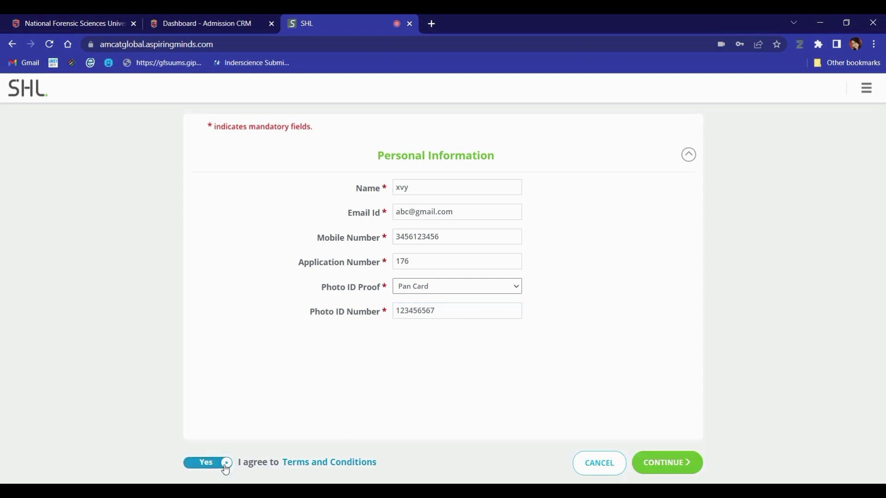
click(659, 468)
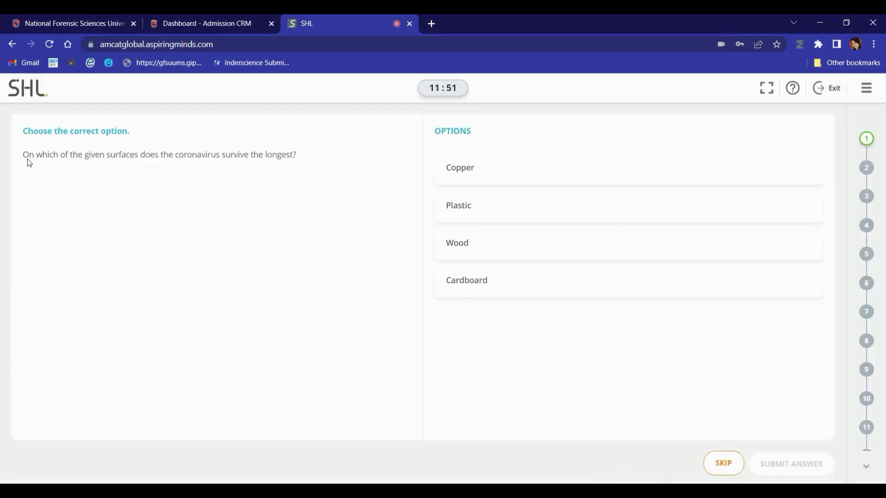
Select Copper for the coronavirus surfaces question and submit the answer
click(619, 182)
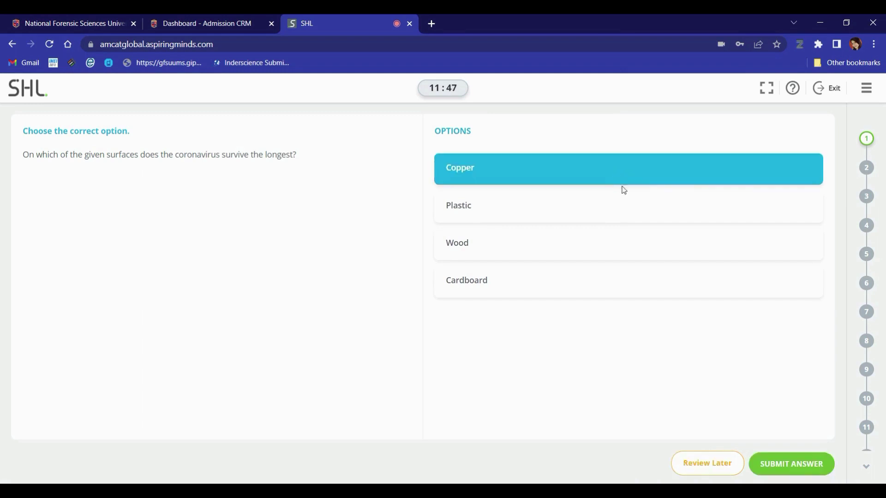
click(801, 471)
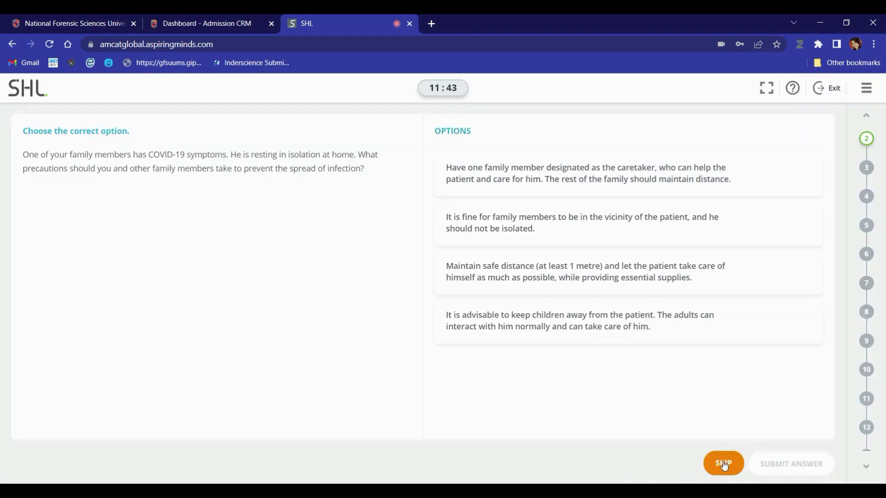
Skip question 2, then choose Only A on question 3 and mark it for review
click(724, 464)
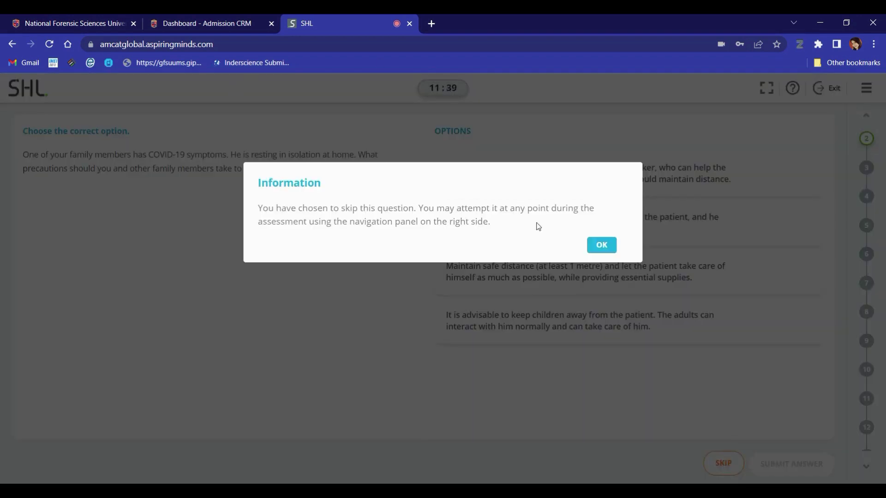
click(601, 247)
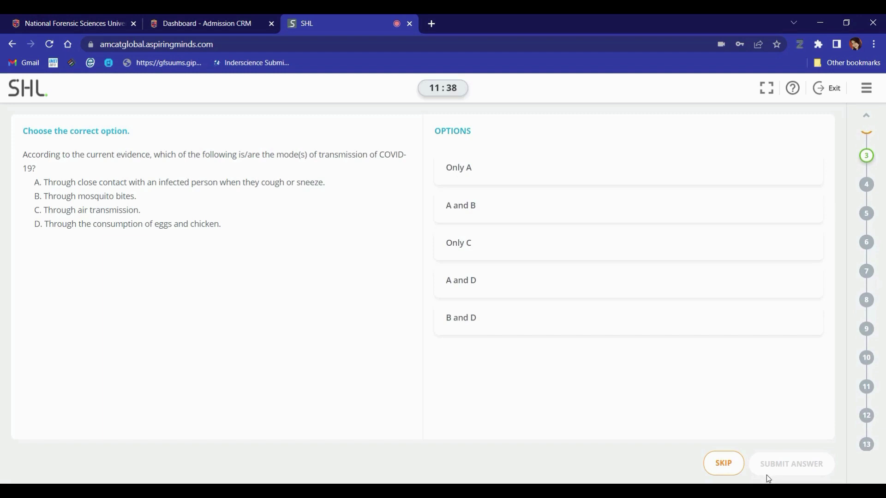
click(495, 178)
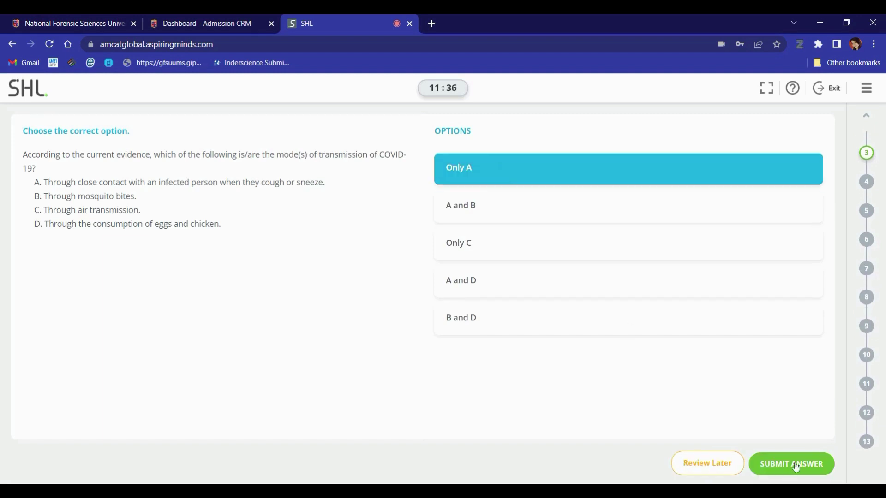
click(703, 467)
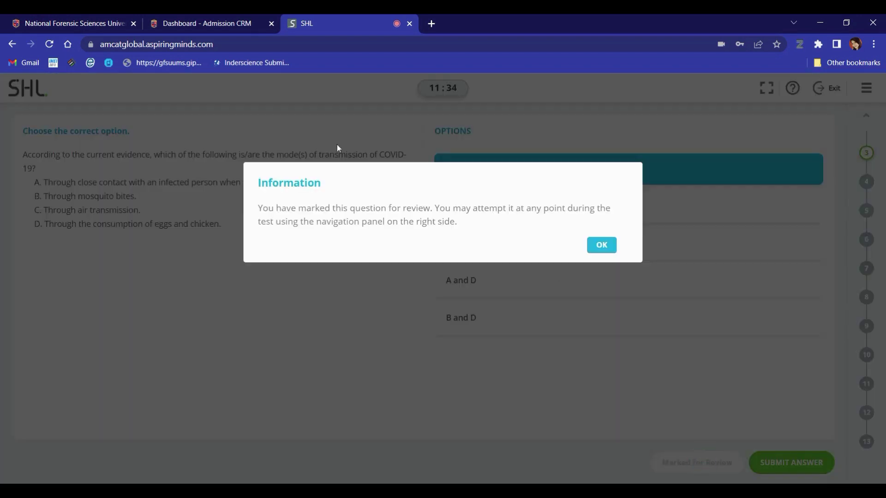
drag(262, 206, 480, 234)
click(614, 250)
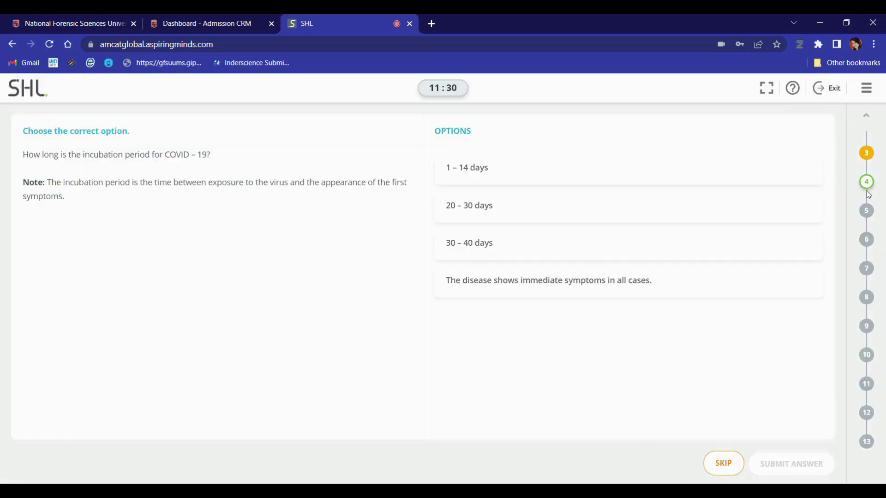
Change the transmission answer to A and B, then skip the incubation and lockdown questions
click(867, 158)
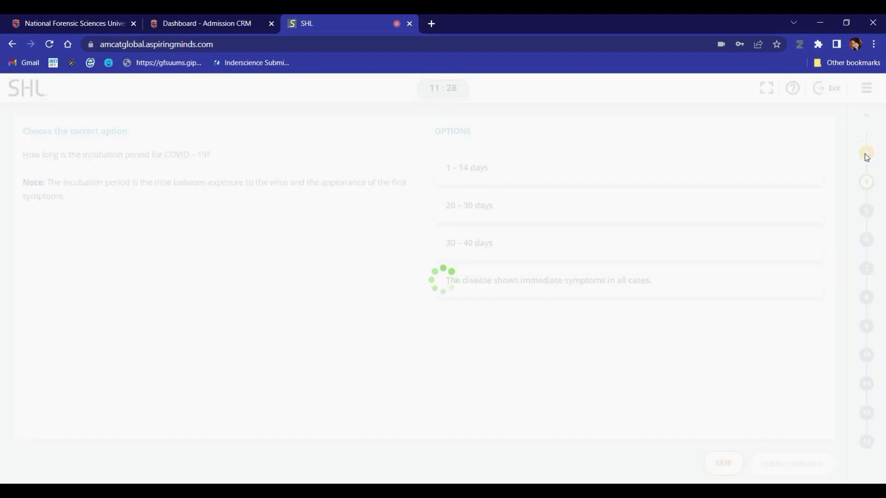
click(542, 215)
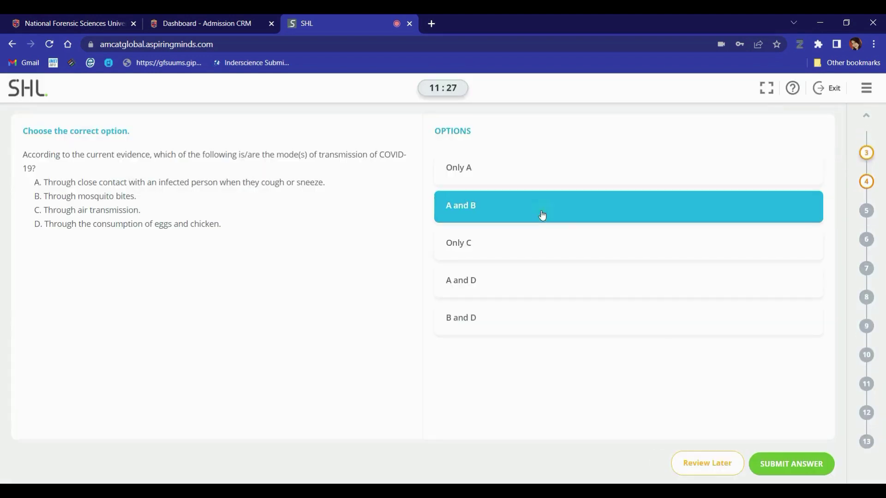
click(783, 465)
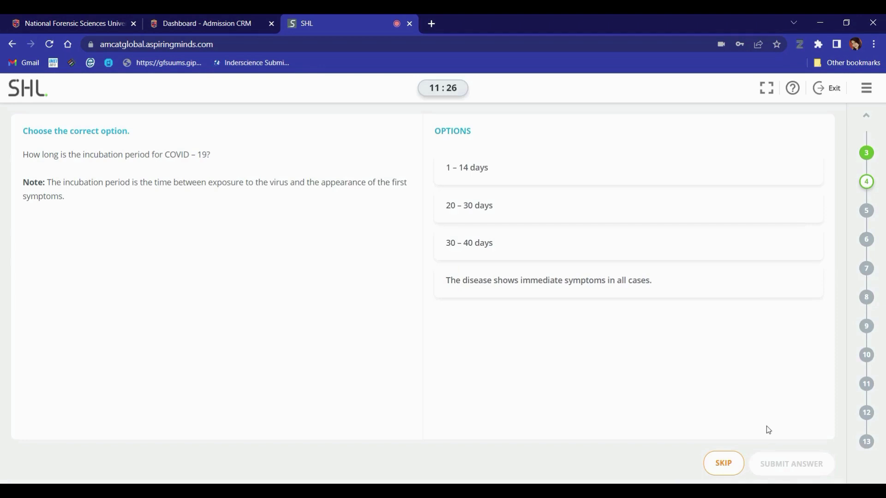
click(731, 463)
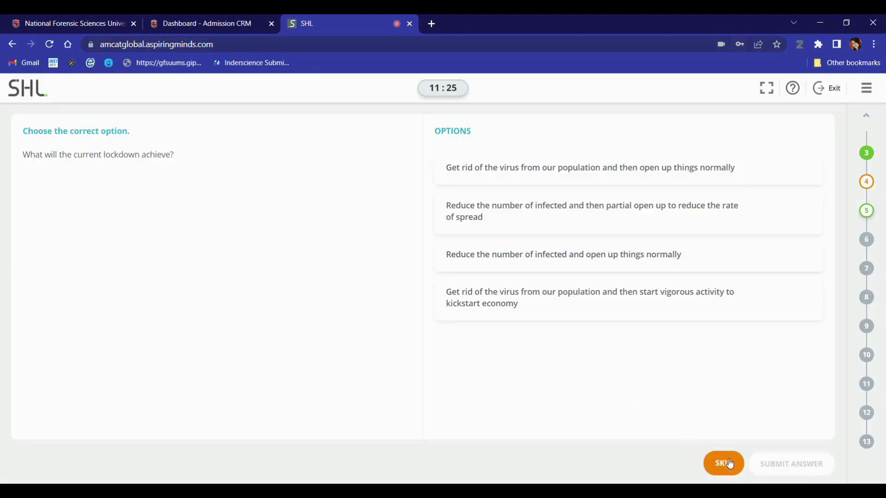
click(730, 463)
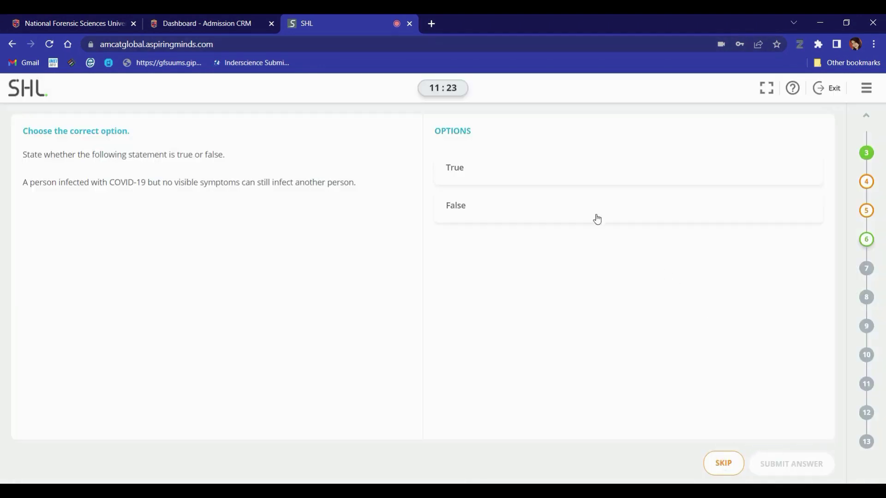
Answer True on the next question, answer question 10, and submit the last answer
click(538, 174)
click(792, 464)
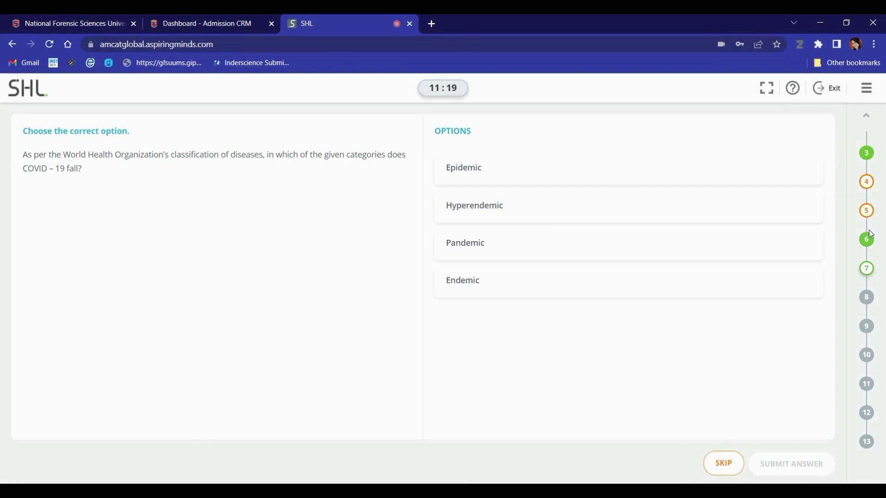
click(866, 361)
click(508, 242)
click(798, 465)
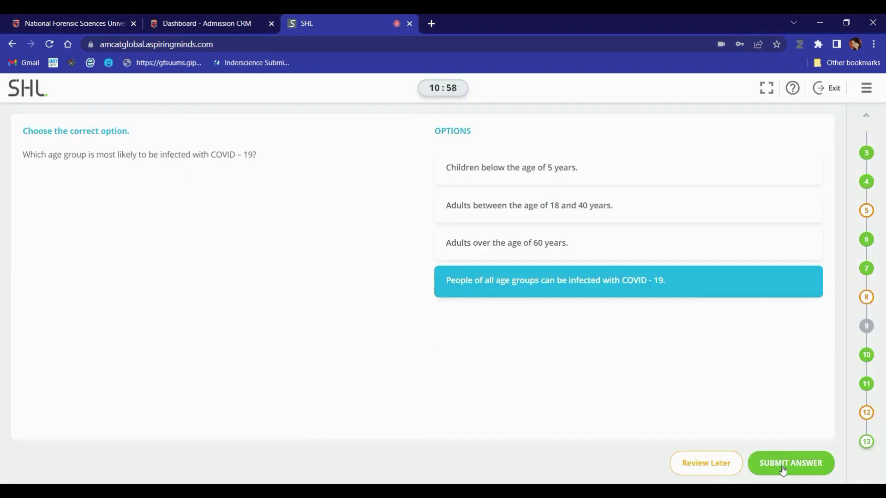
click(785, 467)
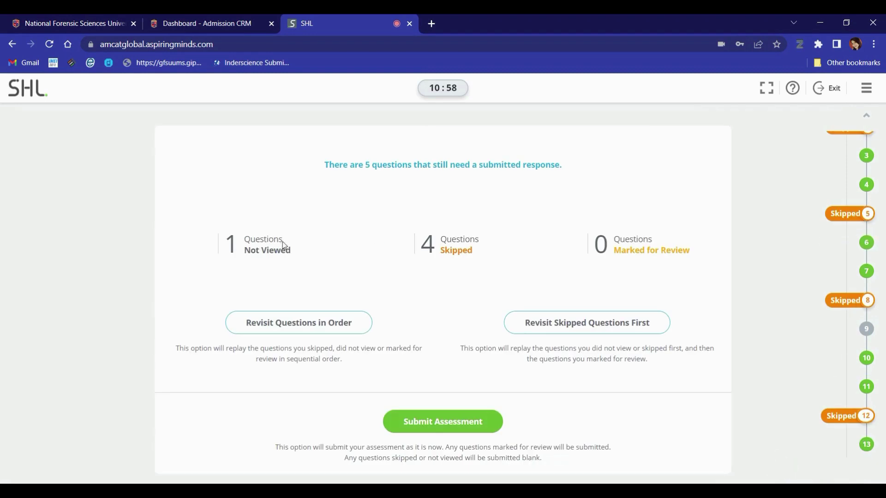
Choose Revisit Skipped Questions First from the end-of-test summary
click(230, 230)
click(287, 254)
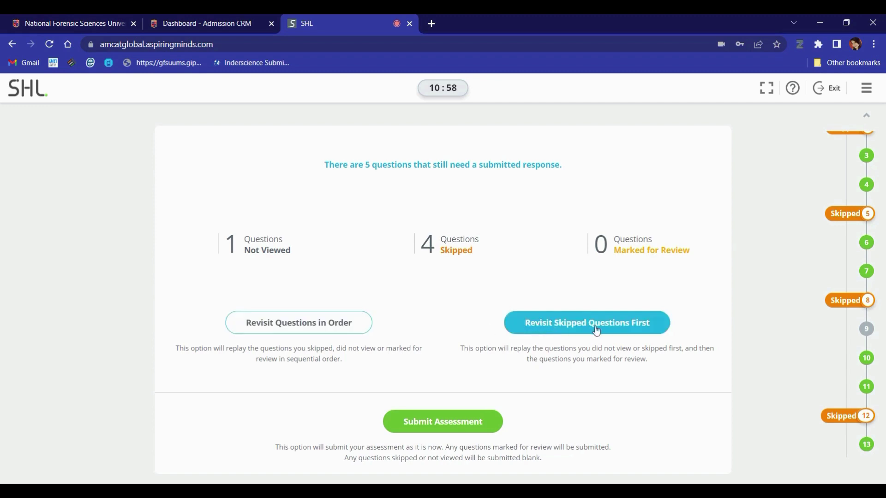
click(327, 325)
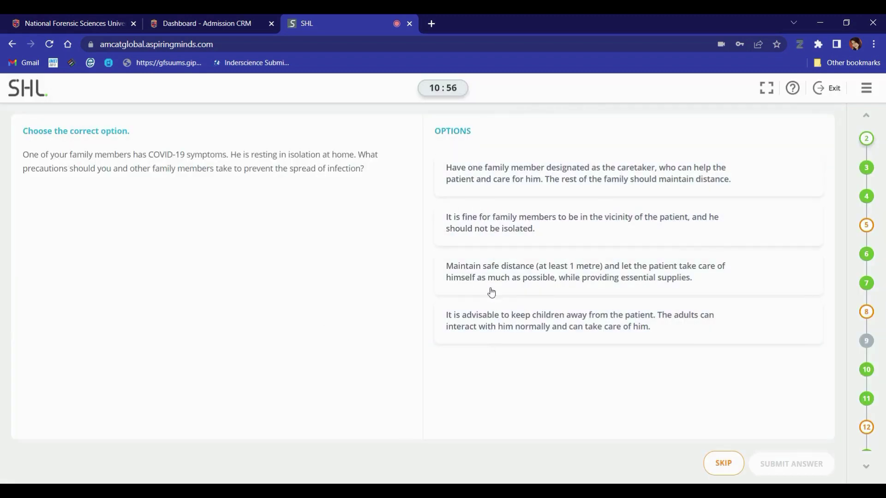
Answer the isolation question with the second precaution, submit the final answer, and confirm submission
click(488, 231)
click(812, 471)
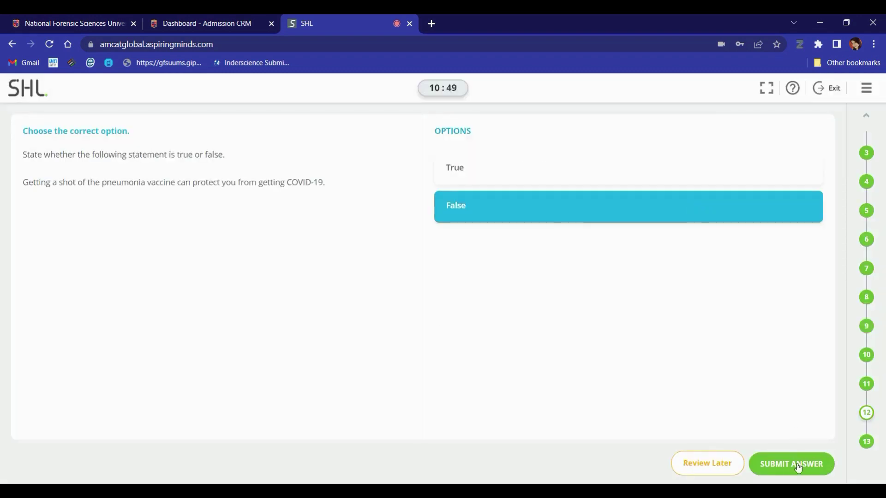
click(798, 464)
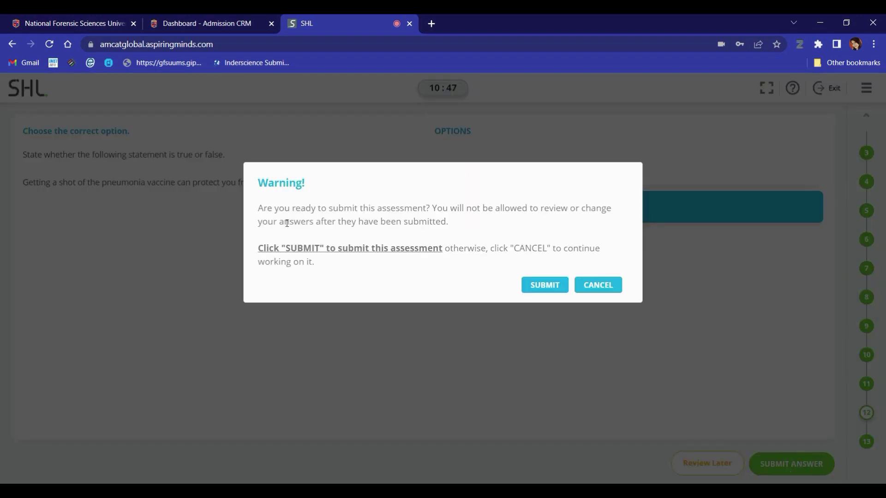
drag(260, 248, 597, 249)
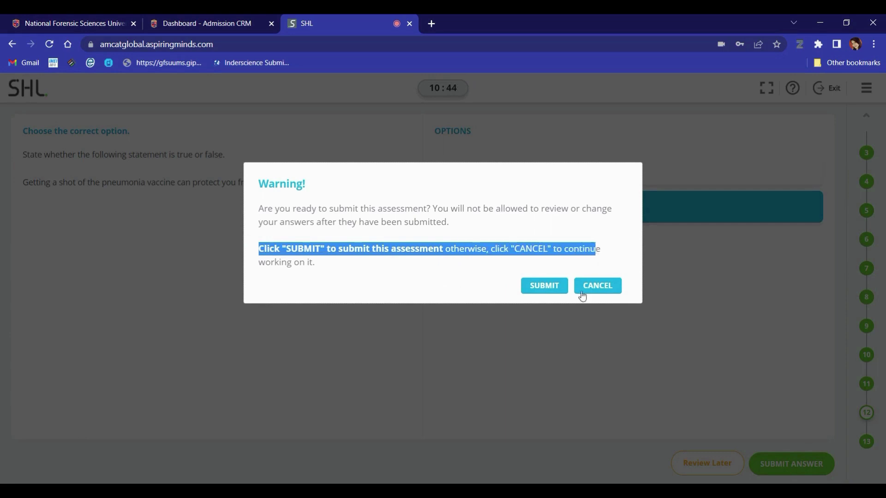
click(541, 288)
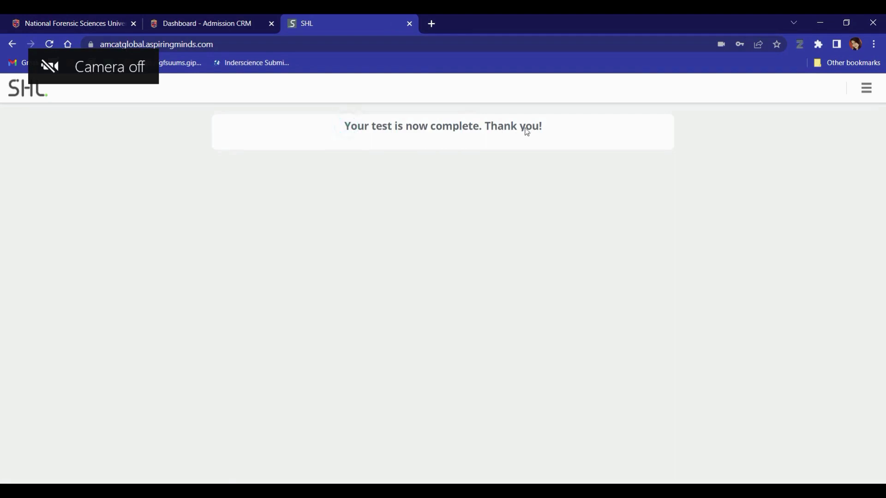
Open and close the site's language menu on the completion page
click(156, 266)
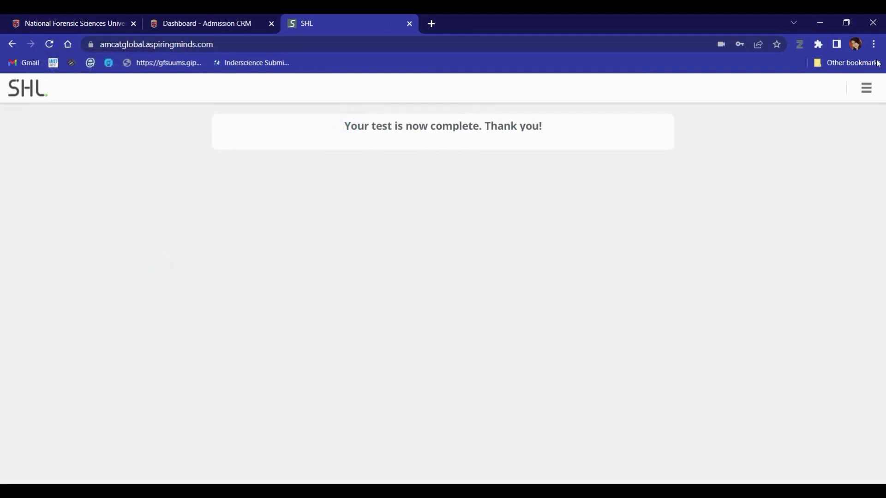
click(867, 90)
click(605, 231)
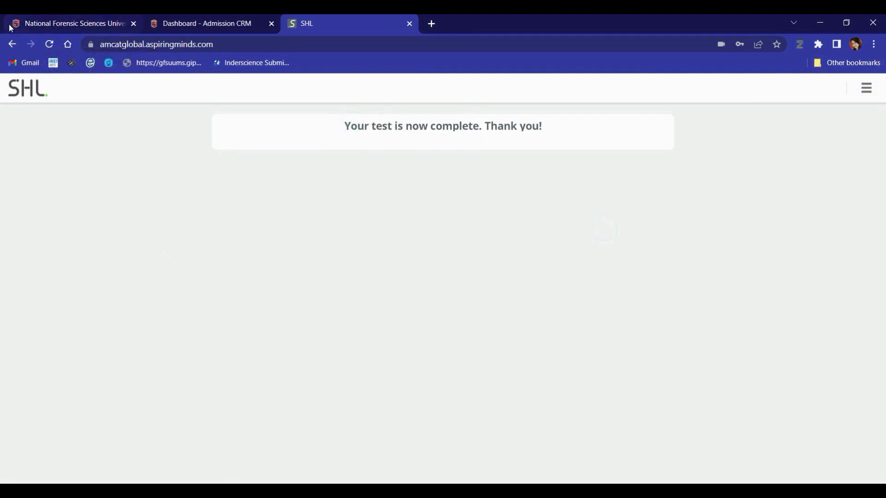